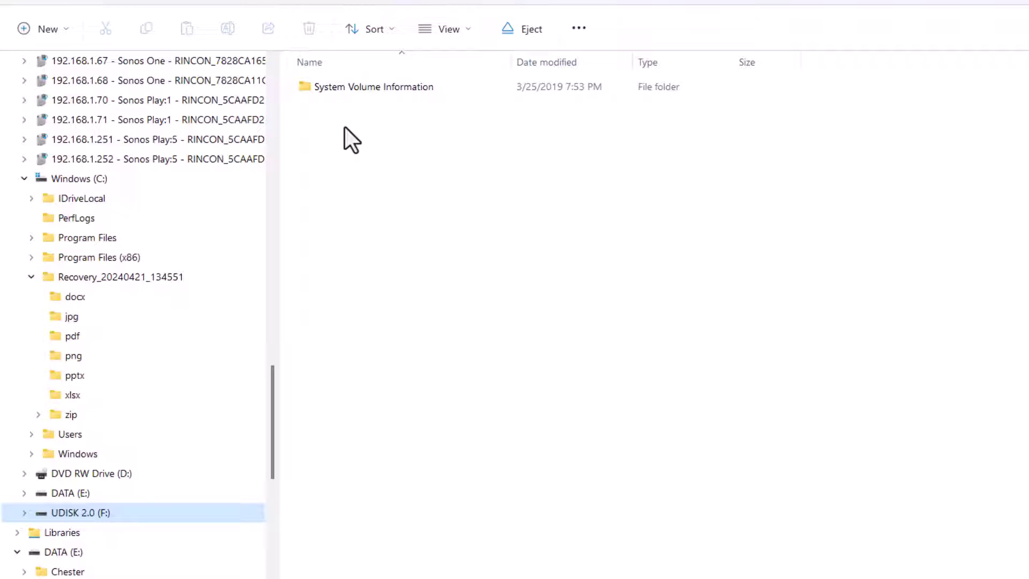
Peek into System Volume Information on F:, then search the Start menu for 'store'
{"action": "double_click", "coordinate": [348, 89]}
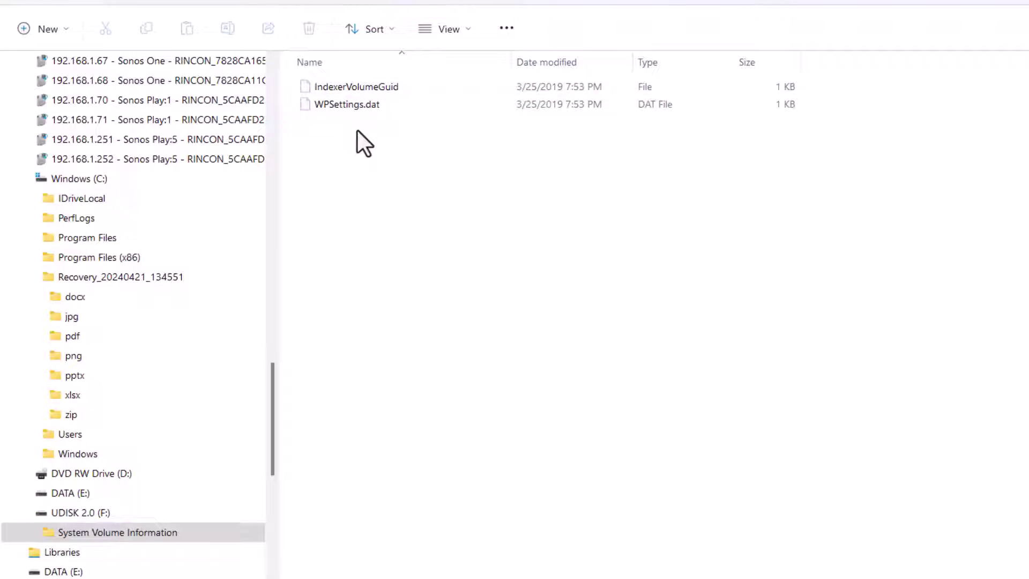
{"action": "left_click", "coordinate": [446, 2]}
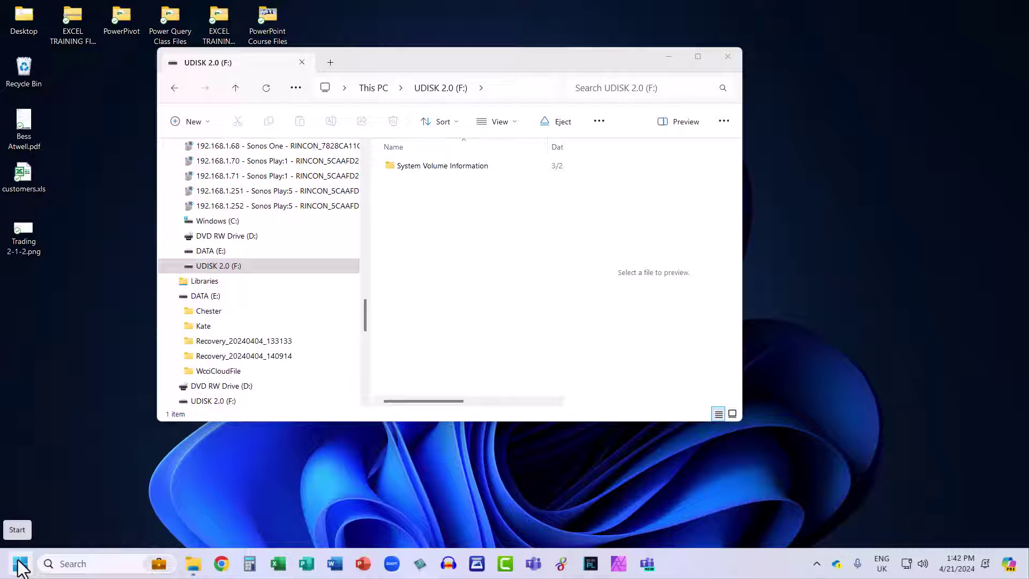
{"action": "left_click", "coordinate": [20, 563]}
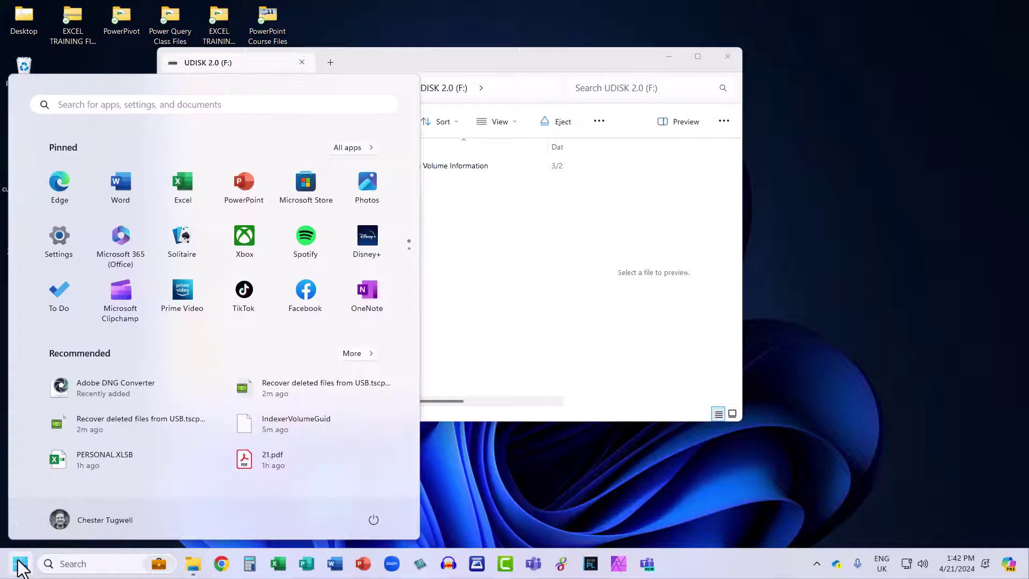
{"action": "left_click", "coordinate": [83, 105]}
{"action": "type", "text": "store"}
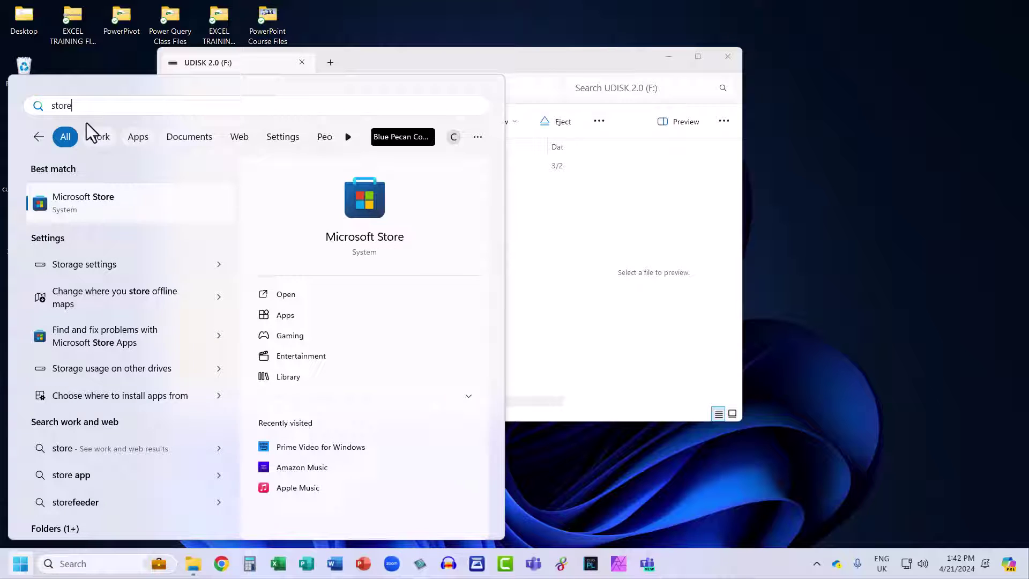
Rerun the Store search 'windows file recovery', confirm it shows as installed, and close the Store
{"action": "left_click", "coordinate": [76, 204]}
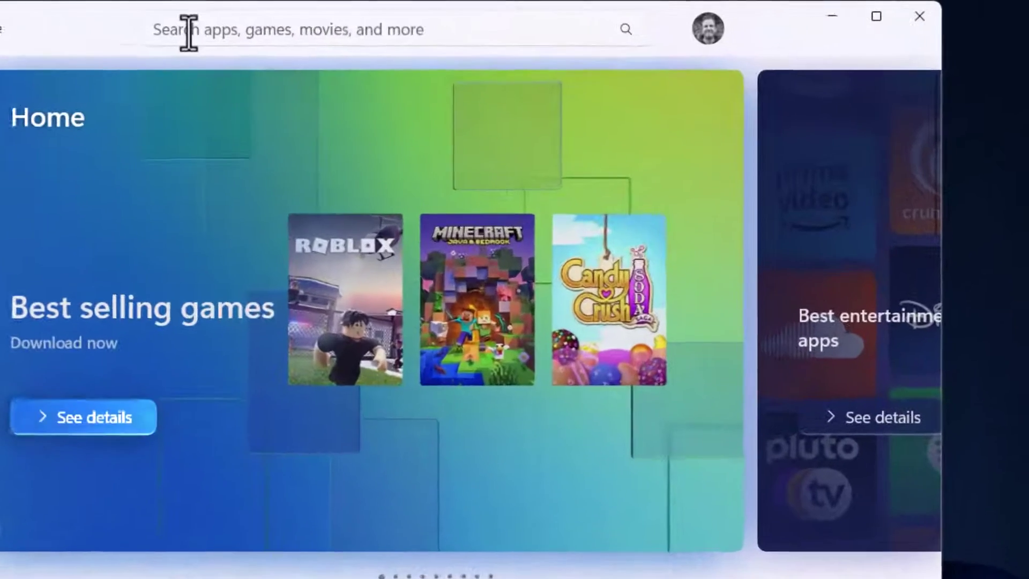
{"action": "left_click", "coordinate": [189, 32]}
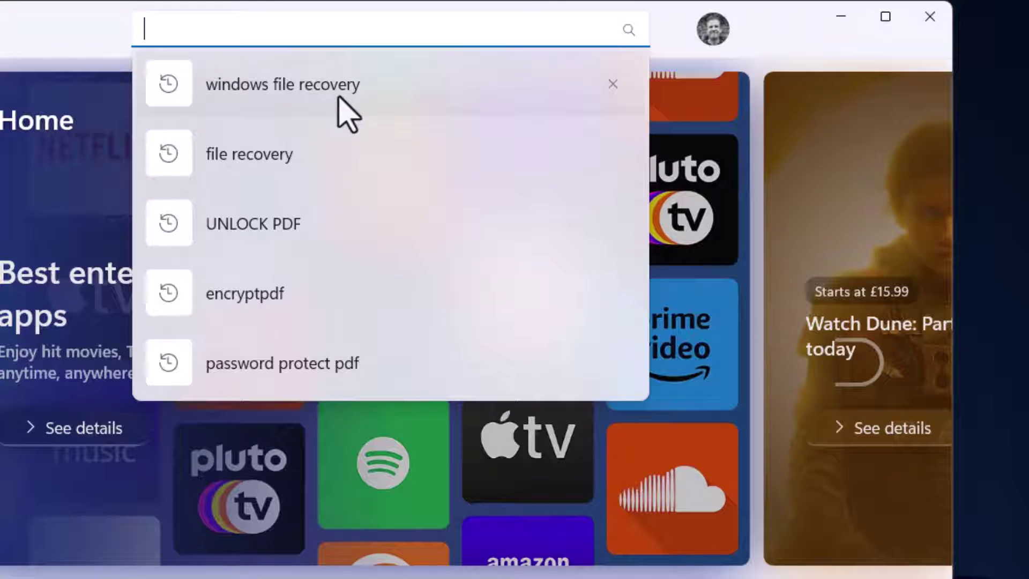
{"action": "left_click", "coordinate": [323, 86]}
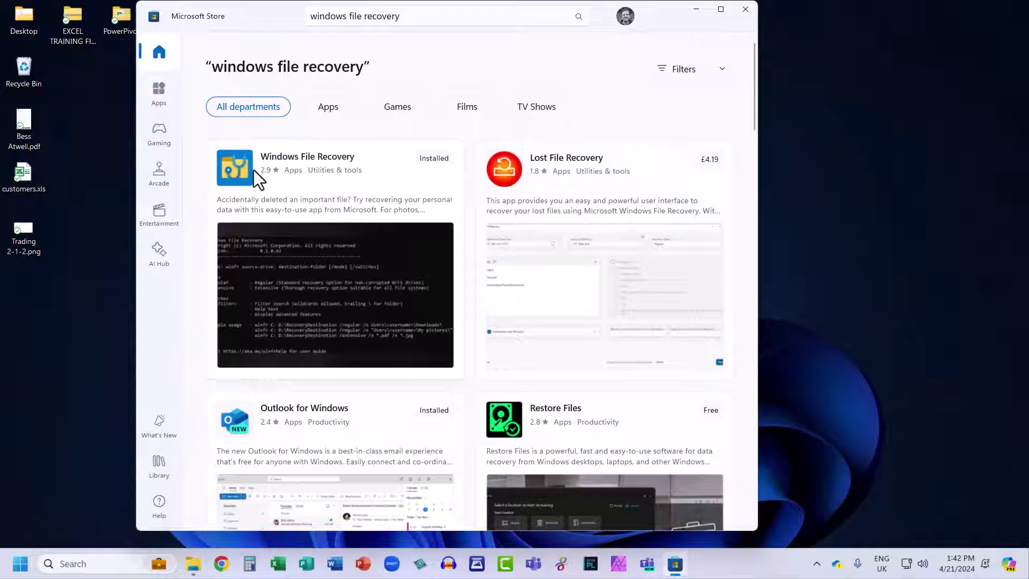
{"action": "mouse_move", "coordinate": [371, 203]}
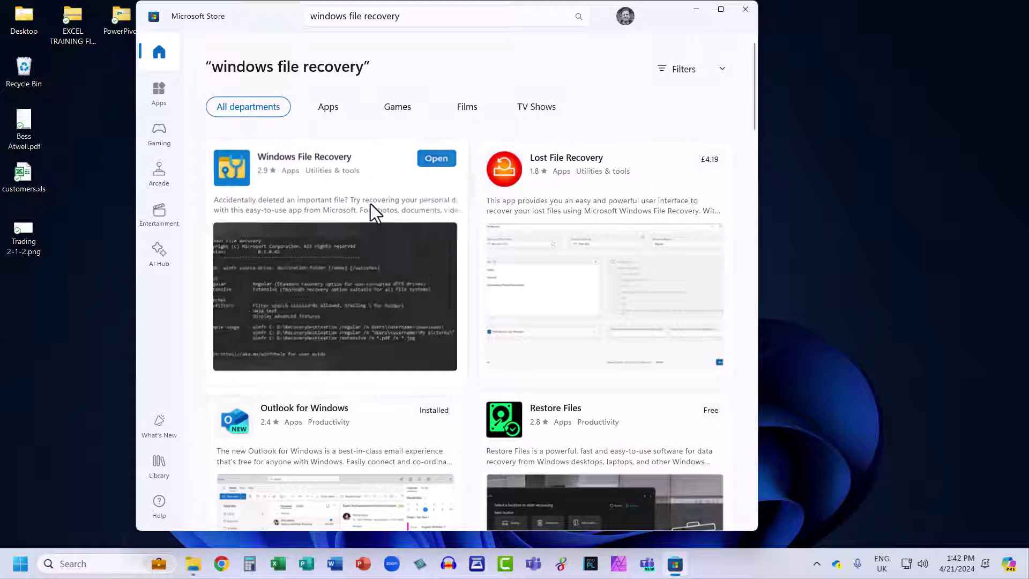
{"action": "left_click", "coordinate": [366, 158]}
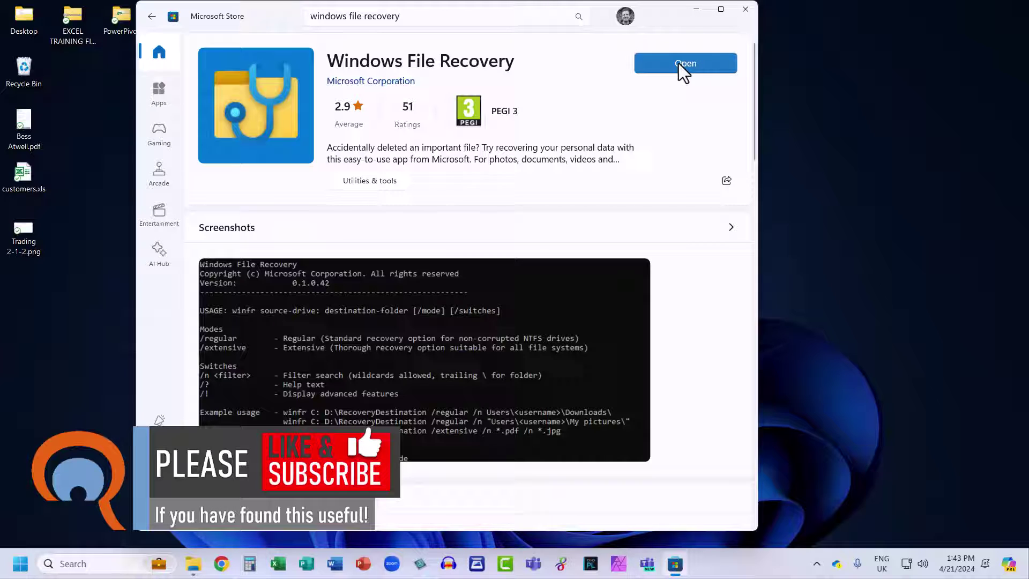
{"action": "left_click", "coordinate": [744, 13]}
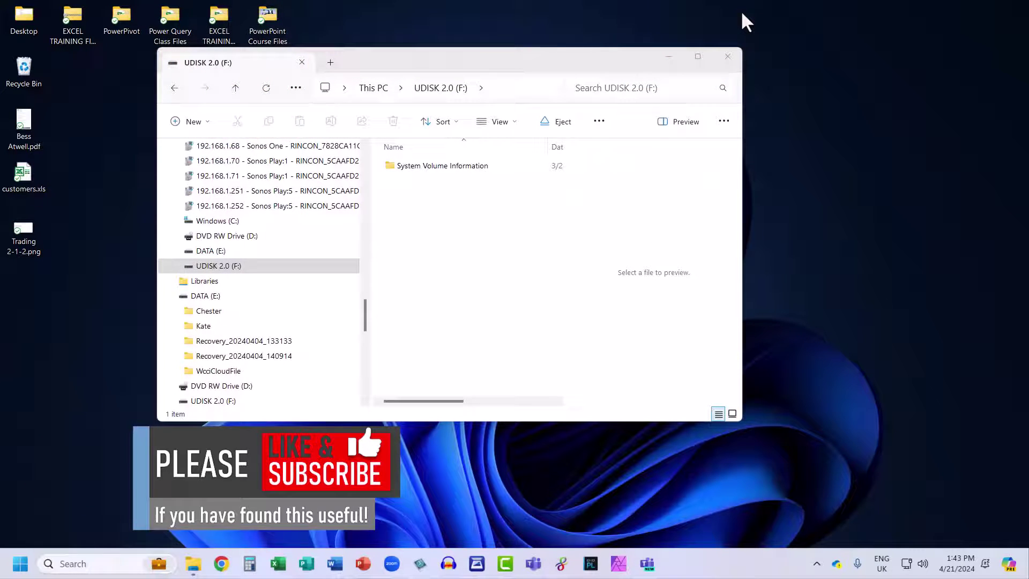
Launch Windows File Recovery from the W section of the Start menu's All apps list
{"action": "left_click", "coordinate": [17, 566]}
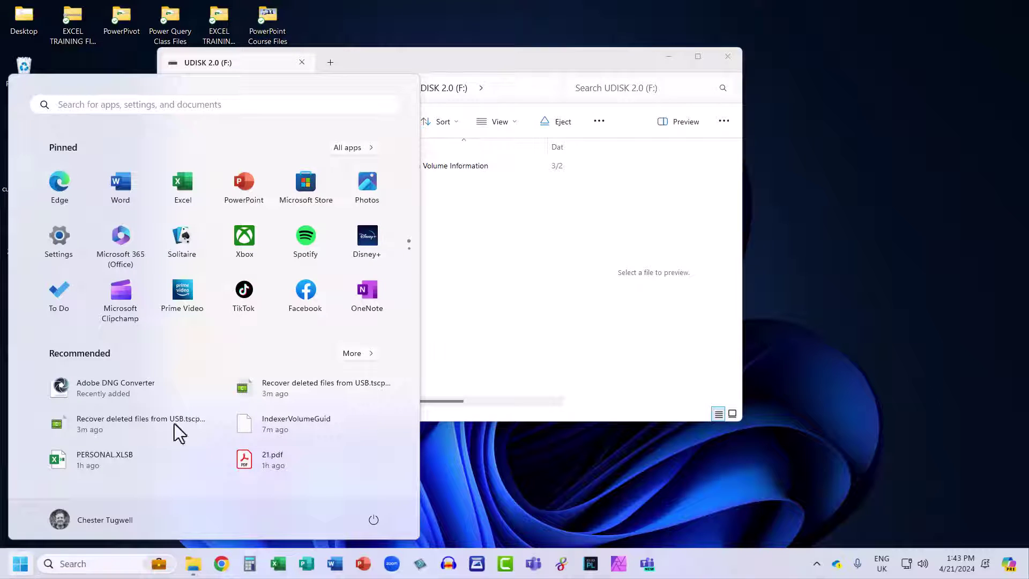
{"action": "left_click", "coordinate": [346, 147]}
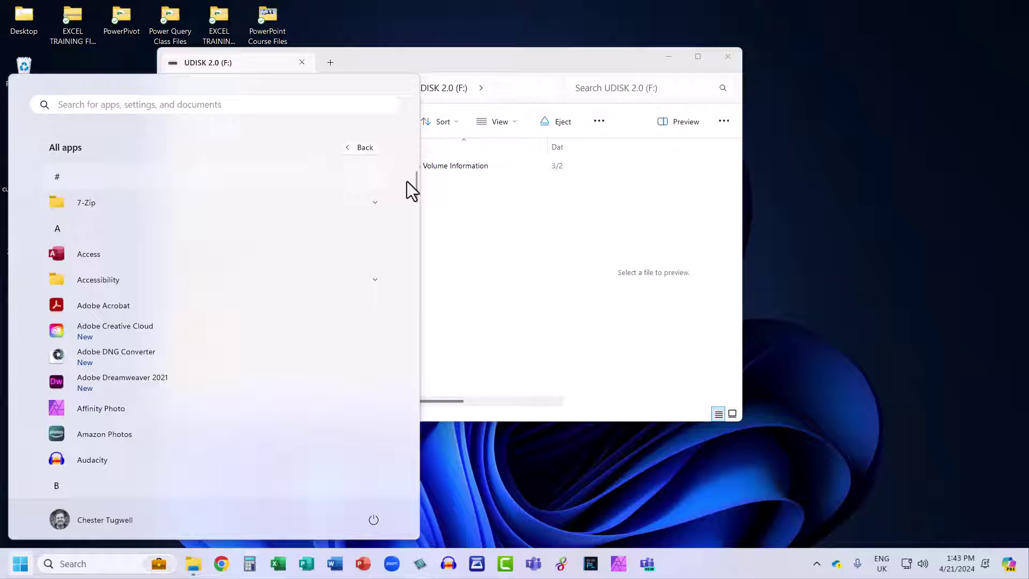
{"action": "scroll", "coordinate": [412, 215], "scroll_direction": "down", "scroll_amount": 10}
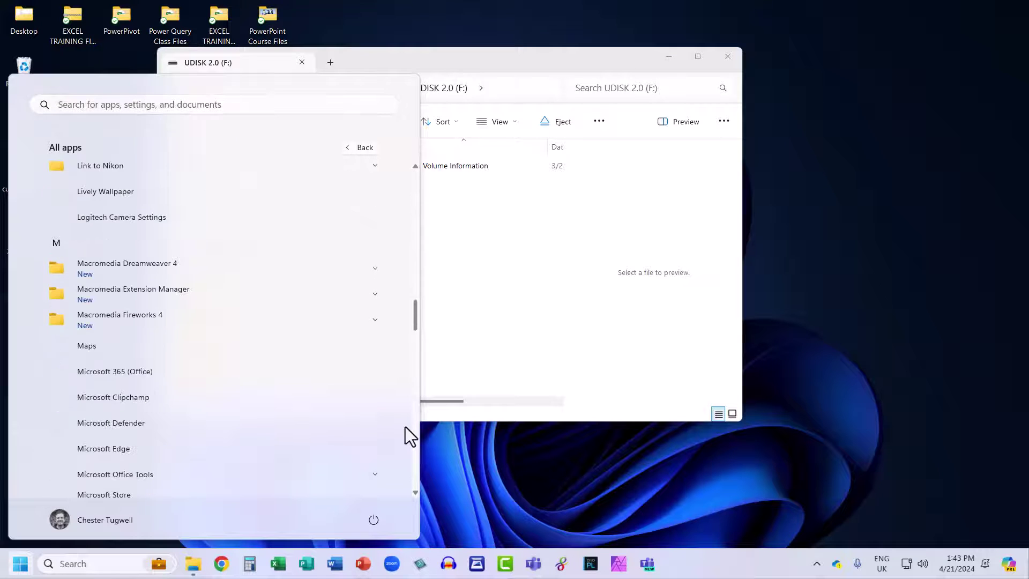
{"action": "scroll", "coordinate": [409, 460], "scroll_direction": "down", "scroll_amount": 15}
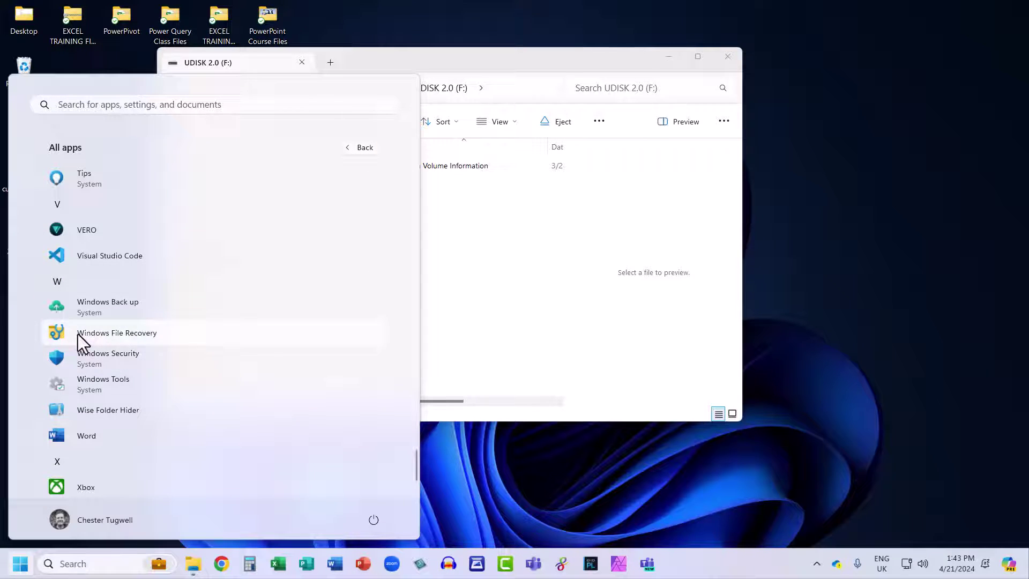
{"action": "left_click", "coordinate": [108, 337]}
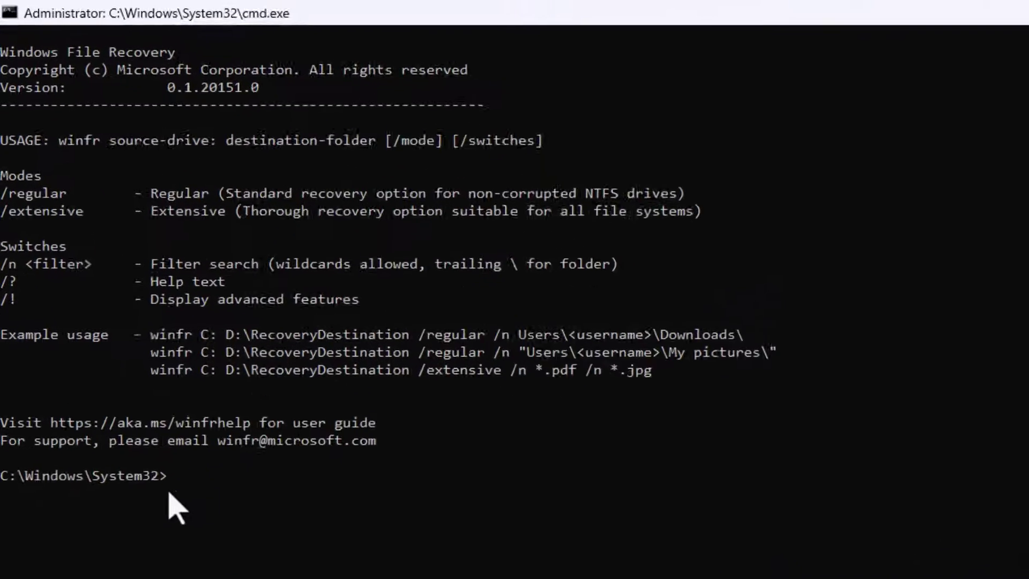
Enter winfr at the Administrator prompt and close the UDISK 2.0 (F:) Explorer window
{"action": "type", "text": "winfr"}
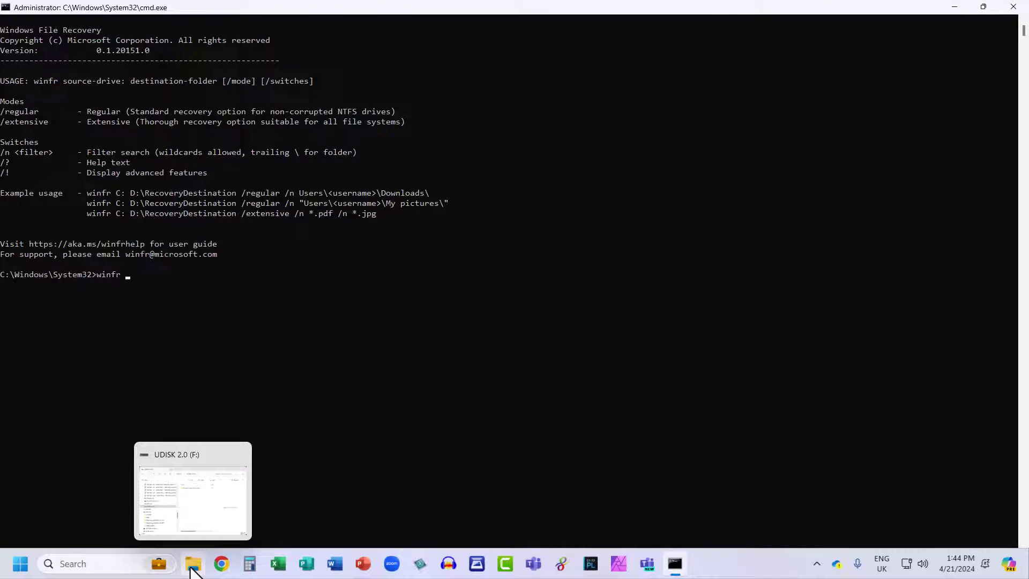
{"action": "left_click", "coordinate": [194, 567]}
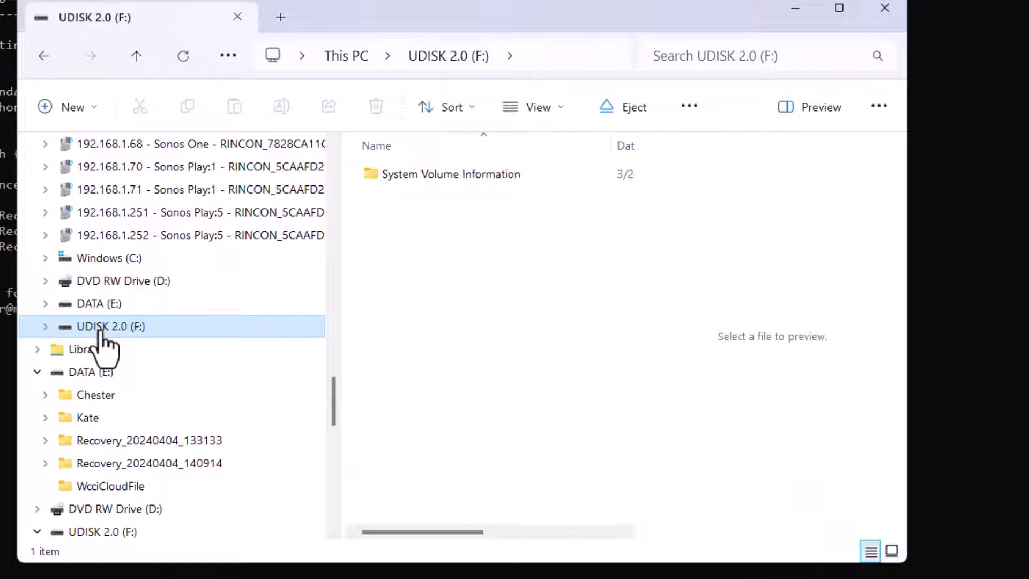
{"action": "left_click", "coordinate": [887, 22]}
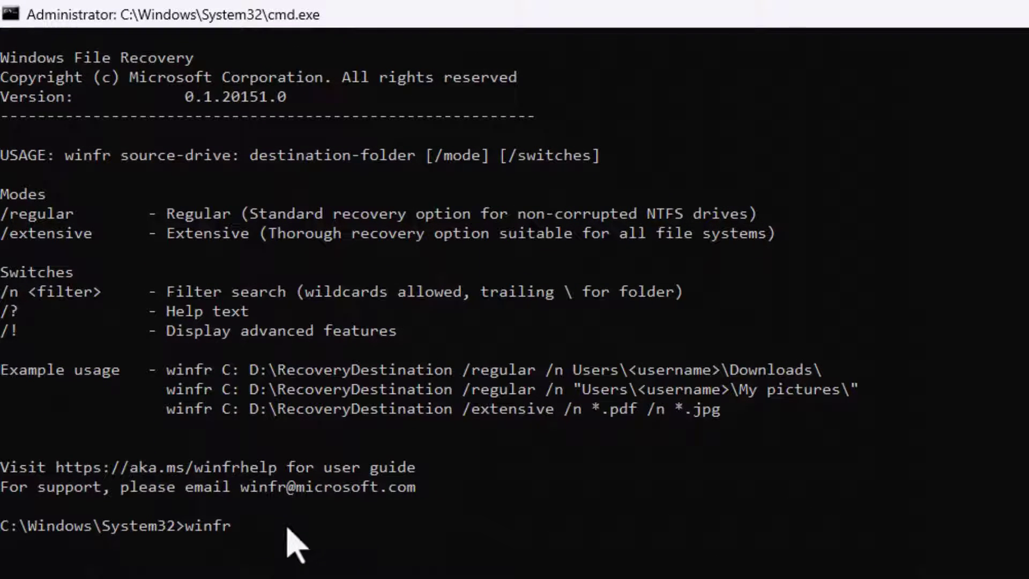
Run 'winfr F: C: /extensive' to reach the recovery summary and Continue (y/n) prompt
{"action": "left_click", "coordinate": [252, 531]}
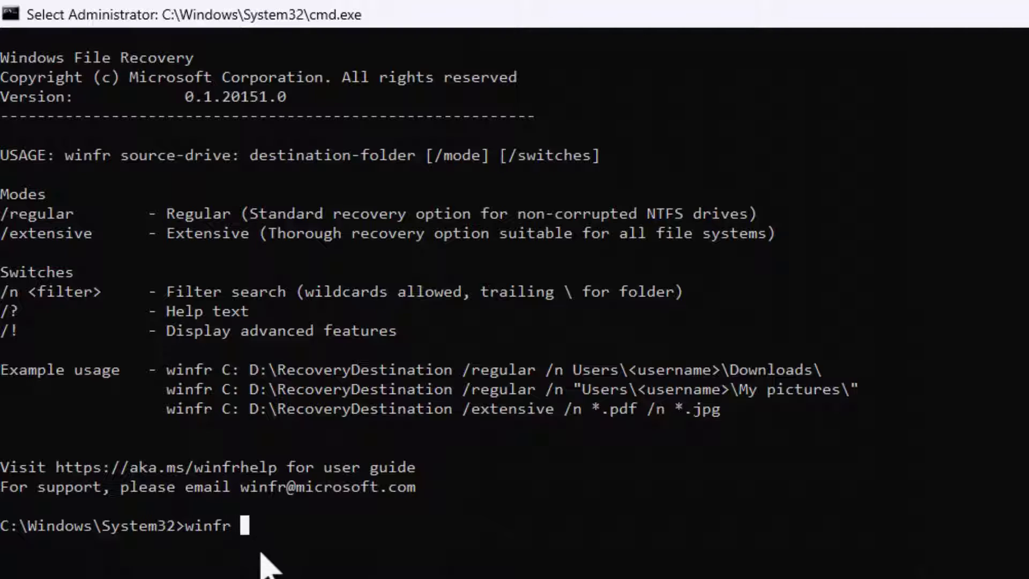
{"action": "type", "text": "F:"}
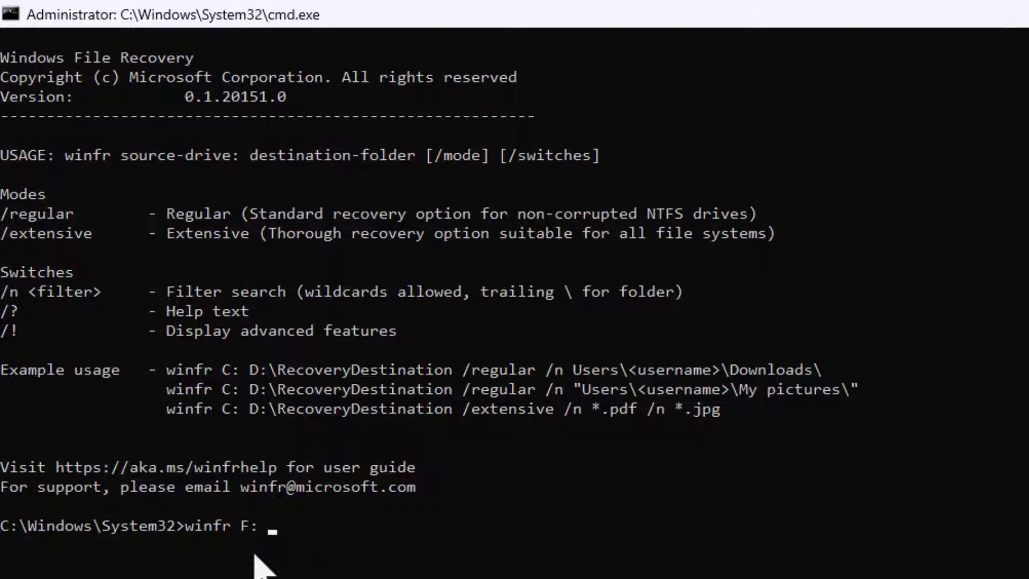
{"action": "type", "text": "C:"}
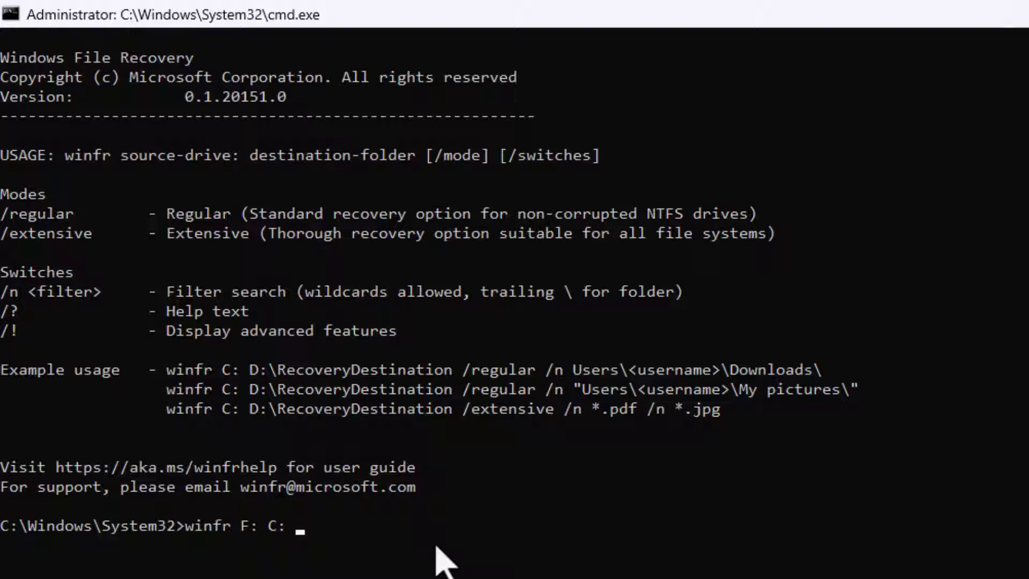
{"action": "type", "text": " /extensive"}
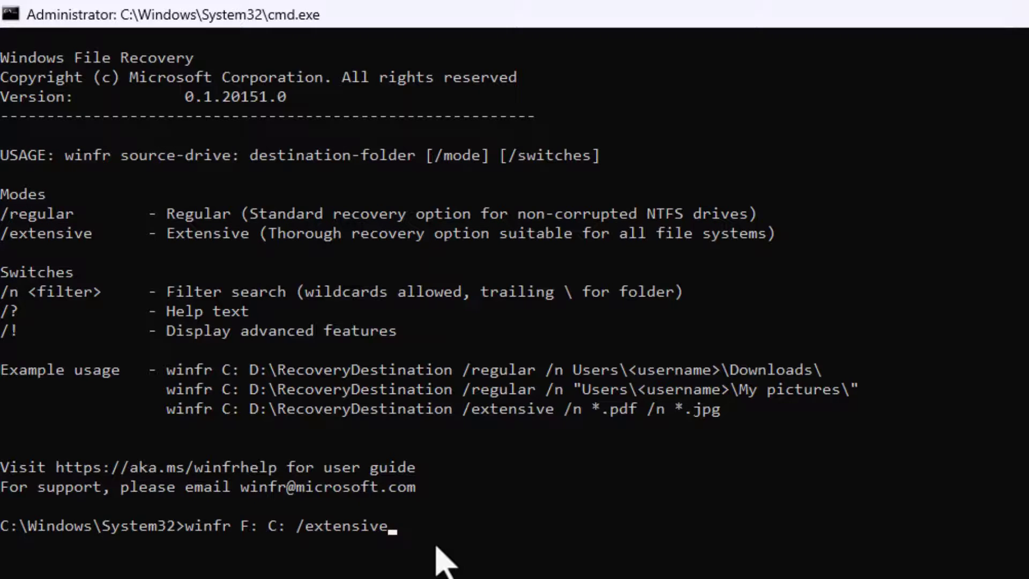
{"action": "key", "text": "Return"}
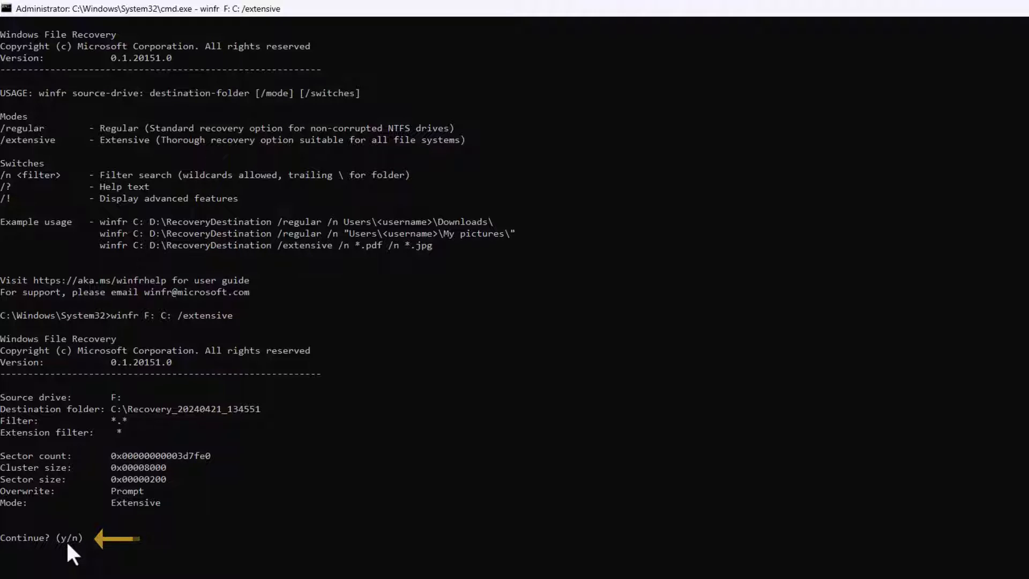
Answer y to recover all 329 files, then y again to view the recovered folder
{"action": "key", "text": "y"}
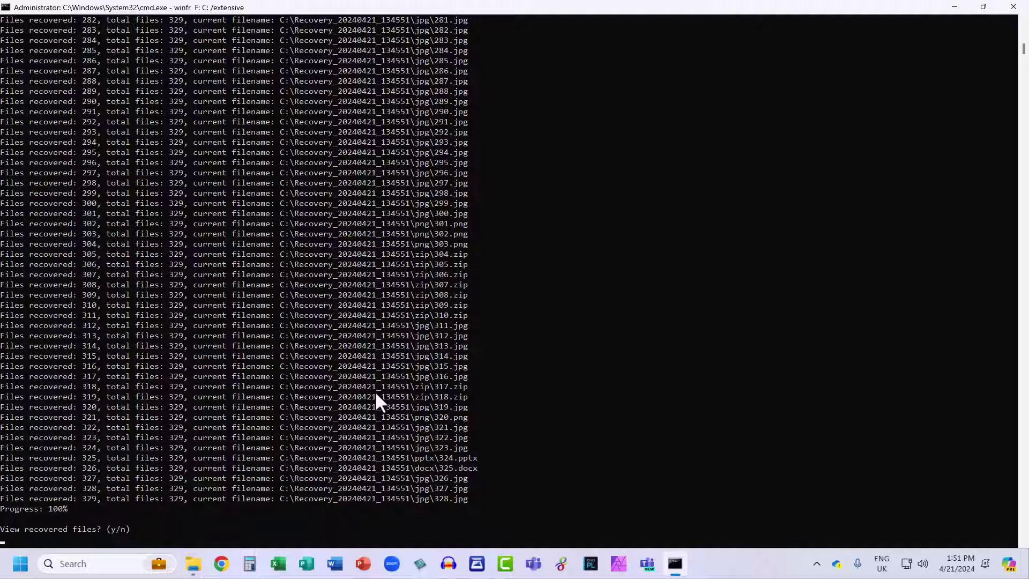
{"action": "key", "text": "y"}
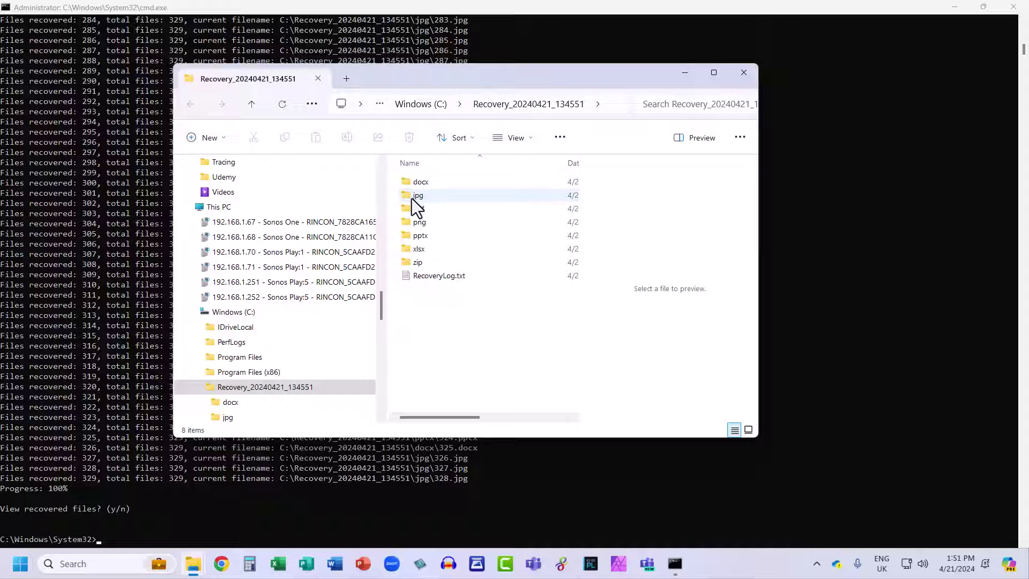
Open the docx folder maximized and preview 86.docx and 176.docx in the Preview pane
{"action": "mouse_move", "coordinate": [411, 199]}
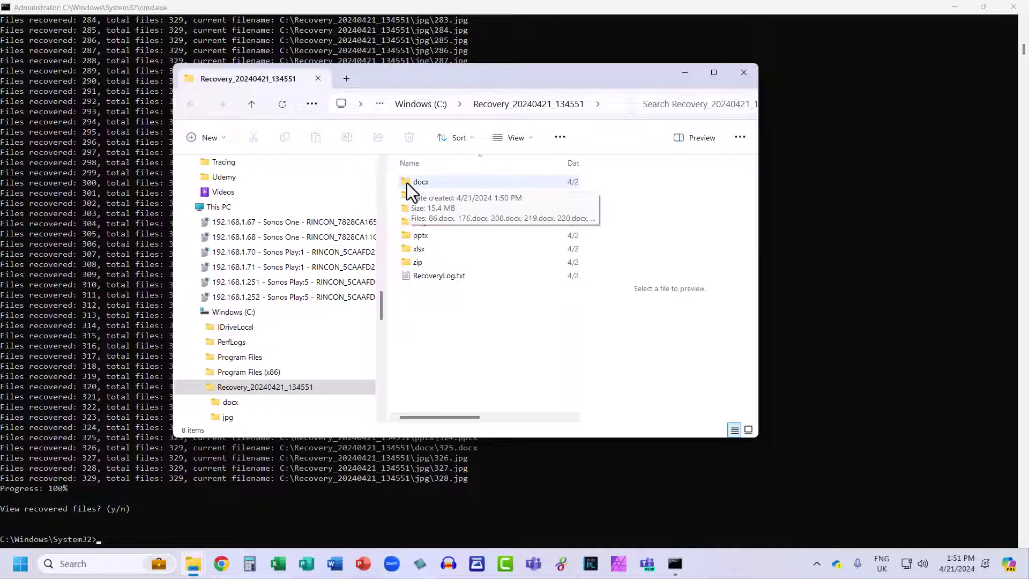
{"action": "double_click", "coordinate": [408, 182]}
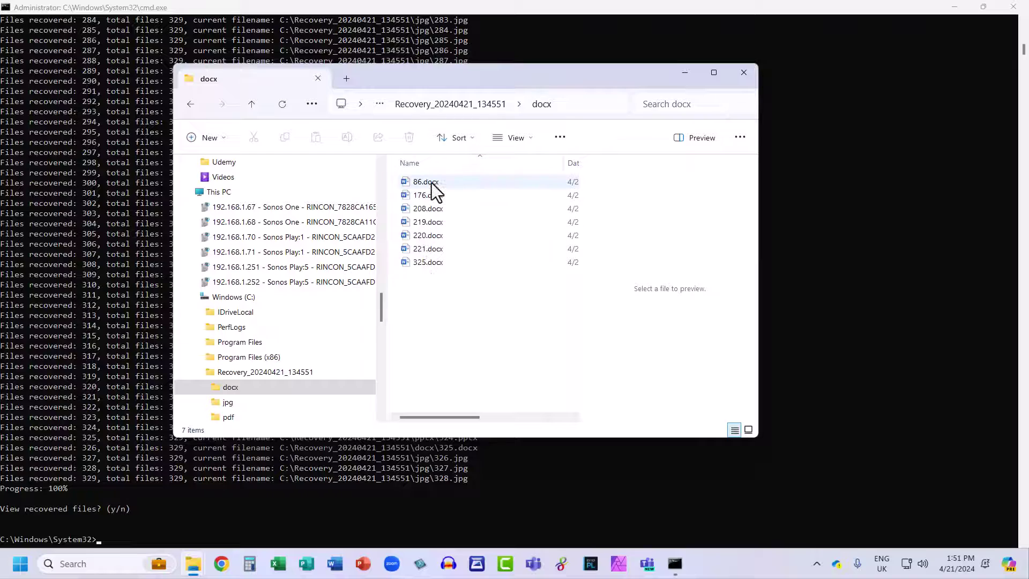
{"action": "mouse_move", "coordinate": [431, 182]}
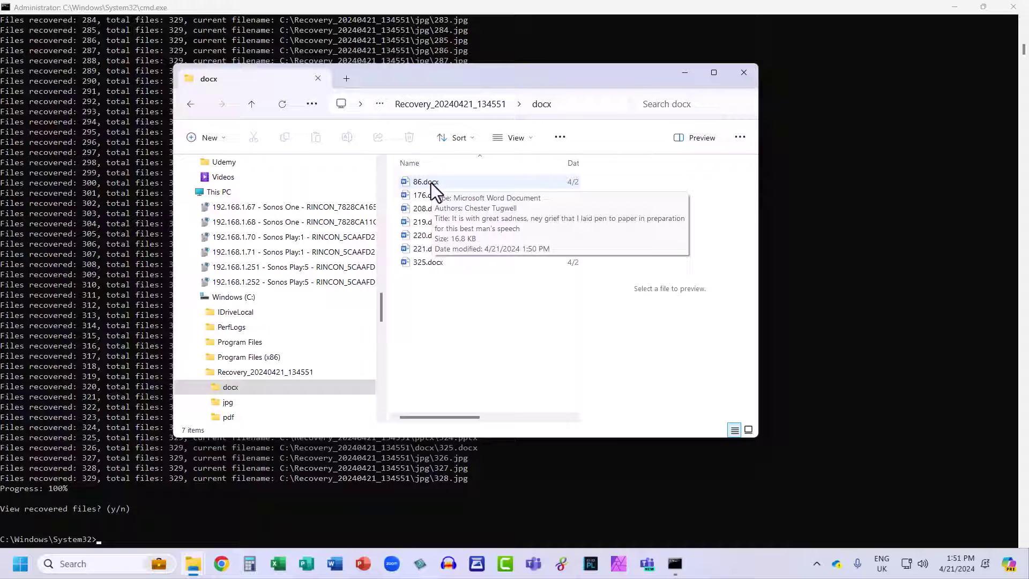
{"action": "left_click", "coordinate": [713, 73]}
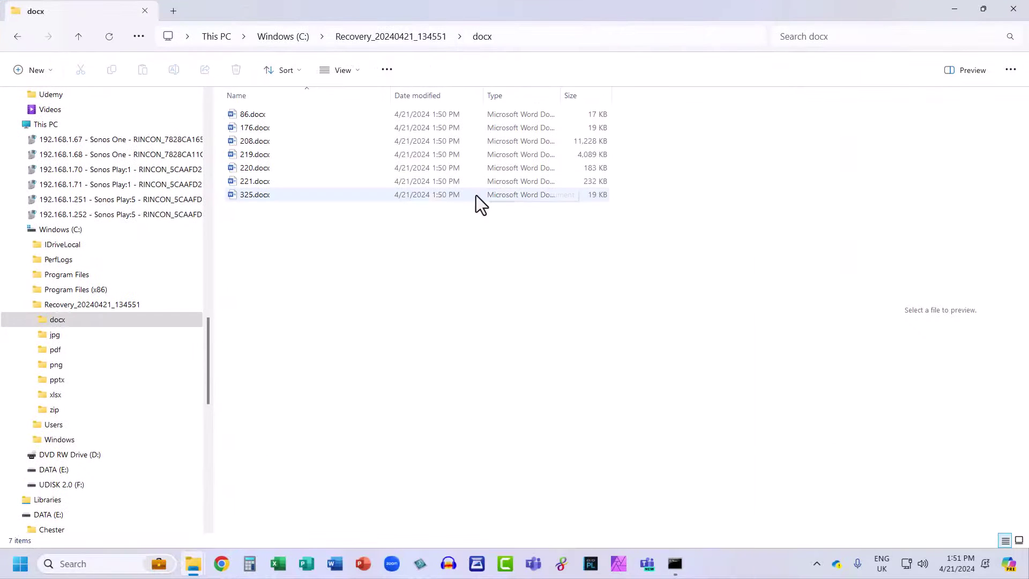
{"action": "left_click", "coordinate": [251, 116]}
{"action": "left_click", "coordinate": [360, 74]}
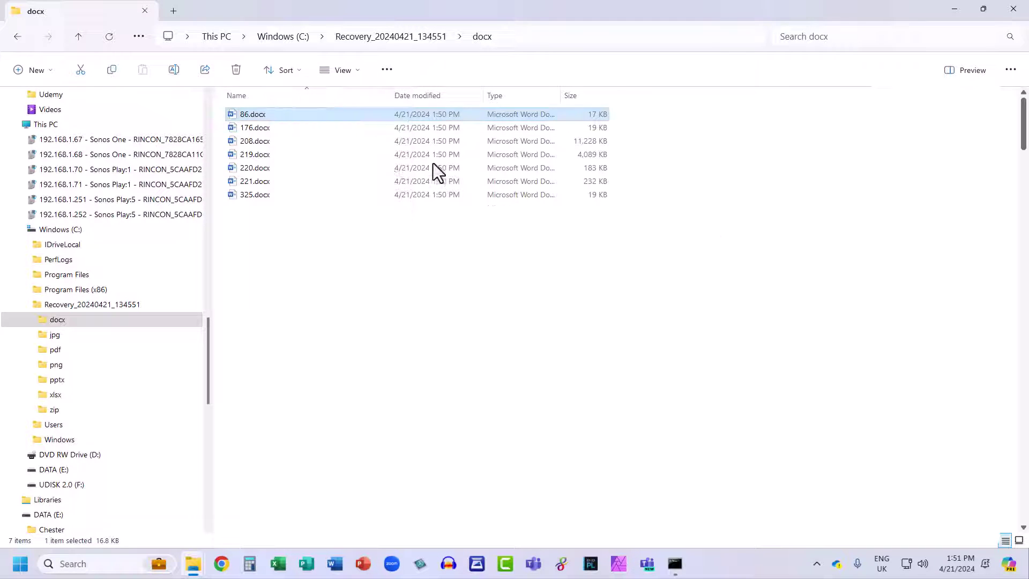
{"action": "left_click", "coordinate": [252, 129]}
Browse the xlsx folder, then the pptx folder holding 324.pptx
{"action": "left_click", "coordinate": [360, 42]}
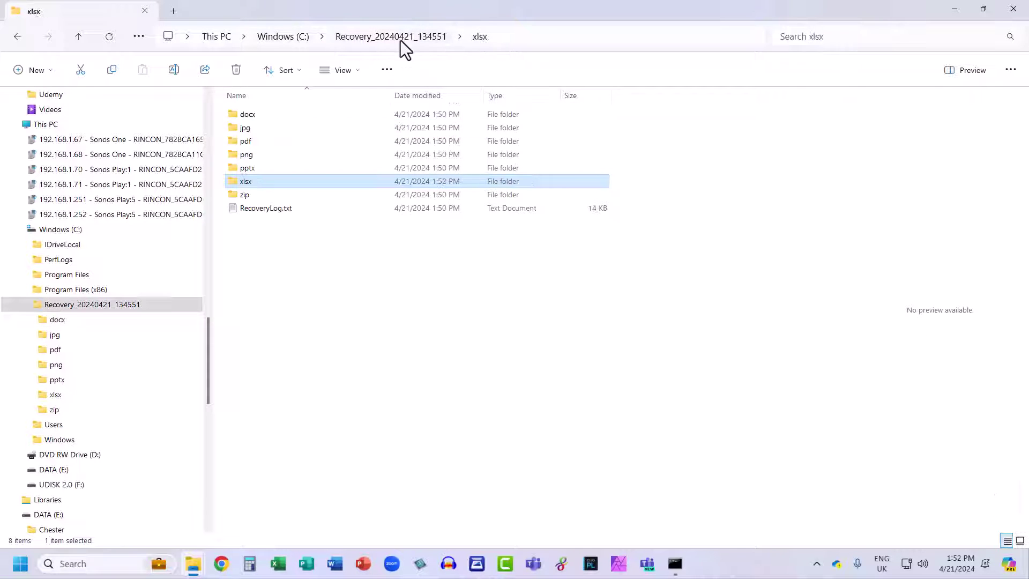
{"action": "double_click", "coordinate": [252, 185]}
{"action": "left_click", "coordinate": [367, 42]}
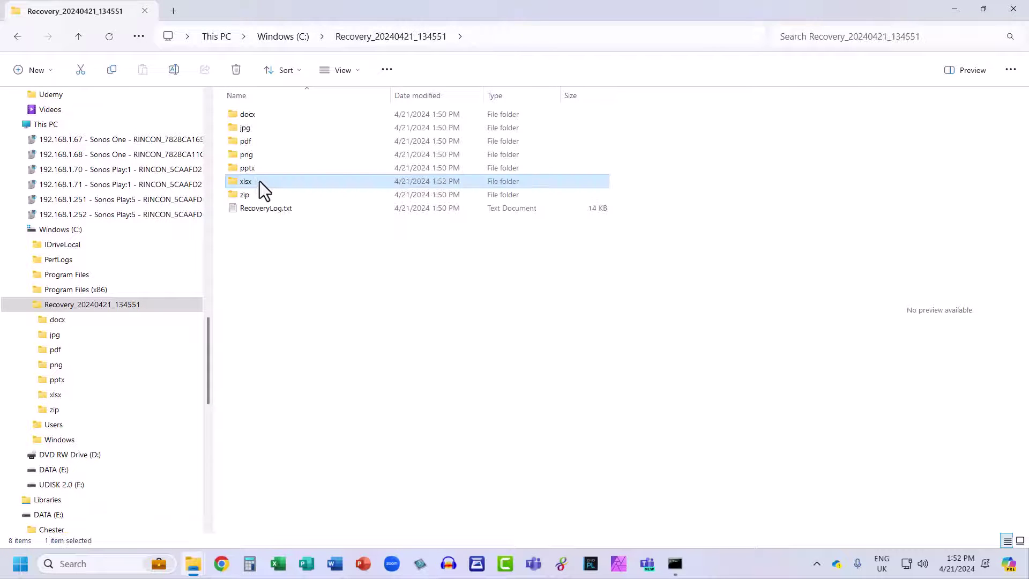
{"action": "double_click", "coordinate": [252, 167]}
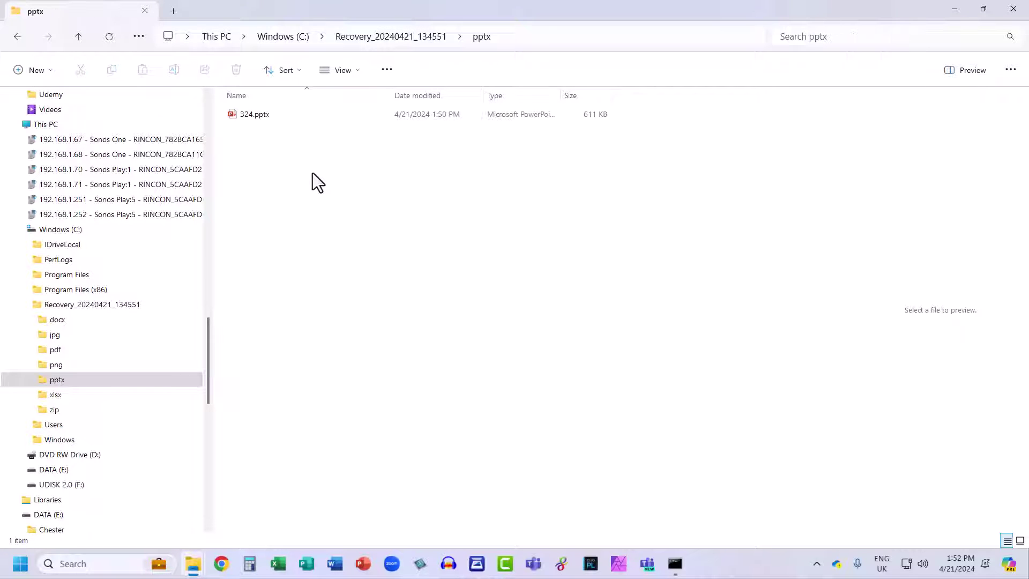